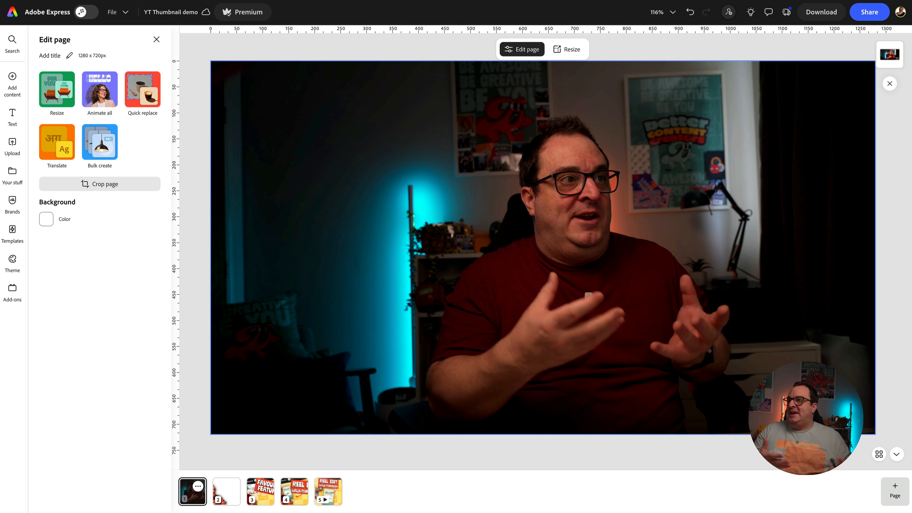
Remove the background from the photo on page 1 and move the cutout against the page's left edge
{"action": "left_click", "coordinate": [522, 242]}
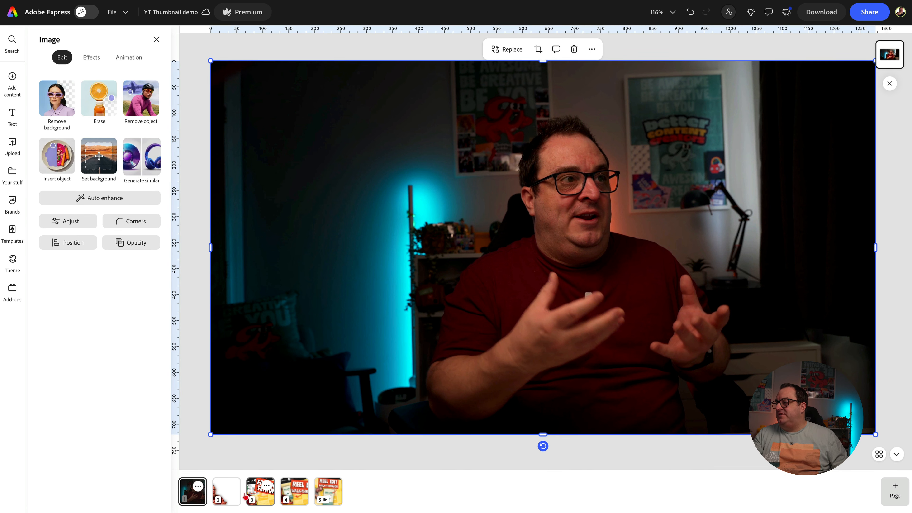
{"action": "left_click", "coordinate": [227, 491]}
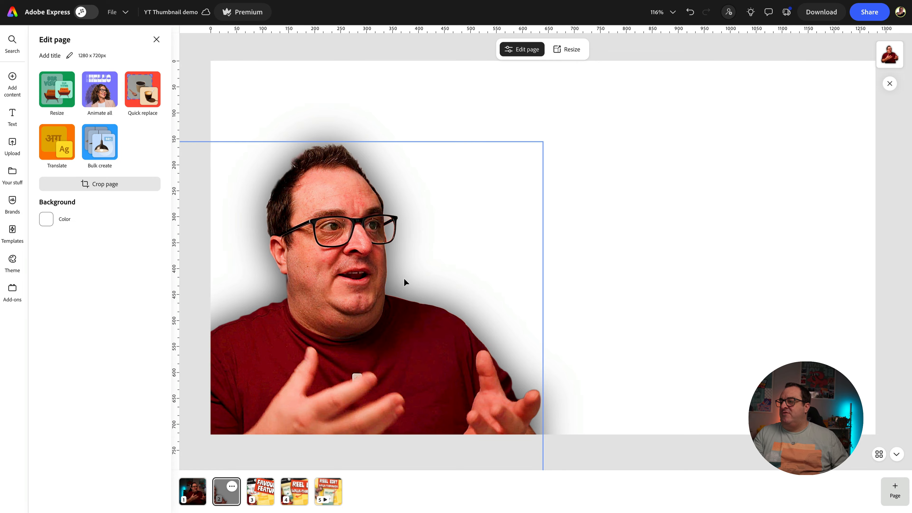
{"action": "left_click", "coordinate": [192, 503]}
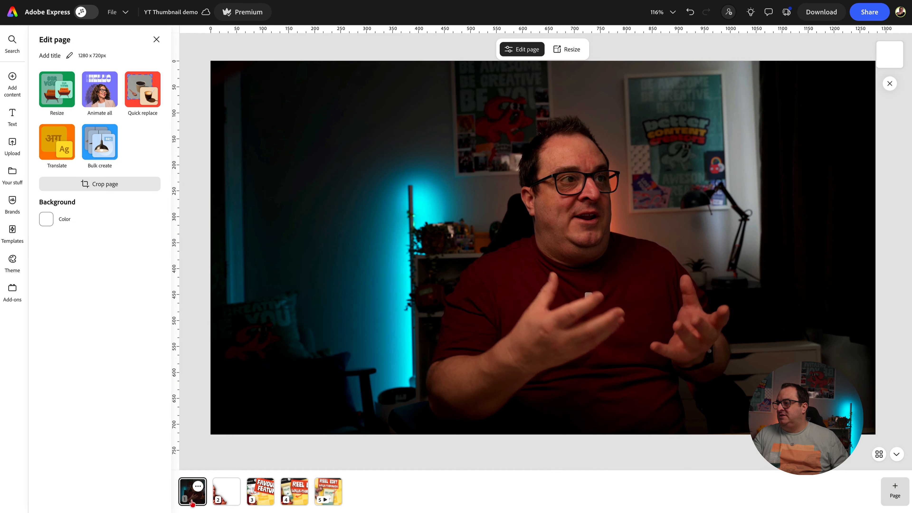
{"action": "left_click", "coordinate": [410, 239]}
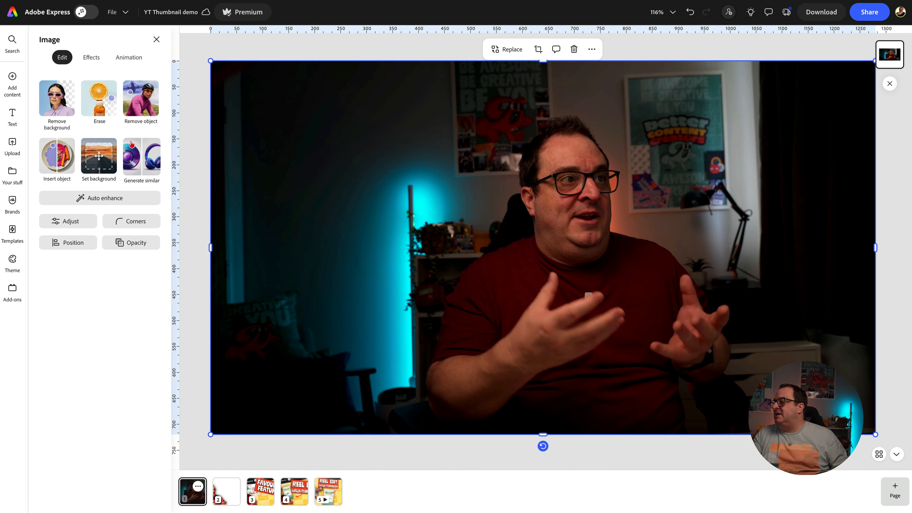
{"action": "left_click", "coordinate": [55, 112]}
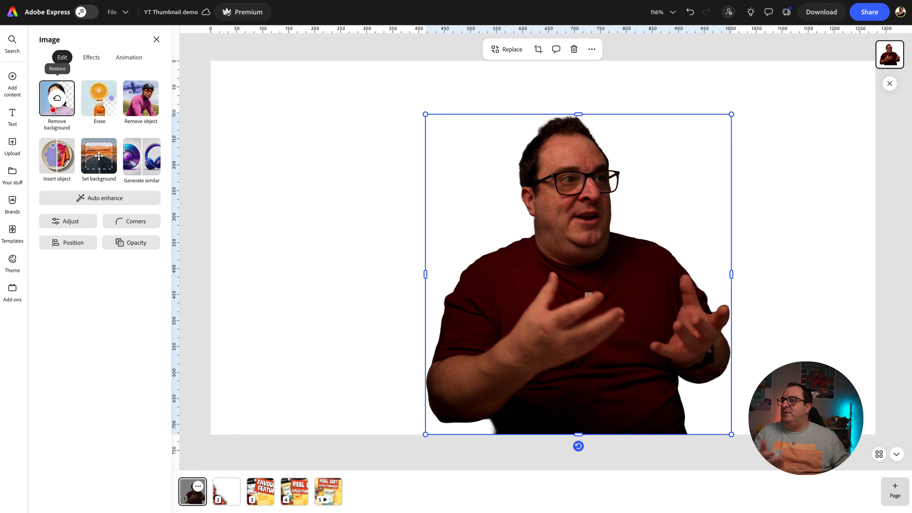
{"action": "left_click_drag", "start_coordinate": [608, 223], "coordinate": [387, 220]}
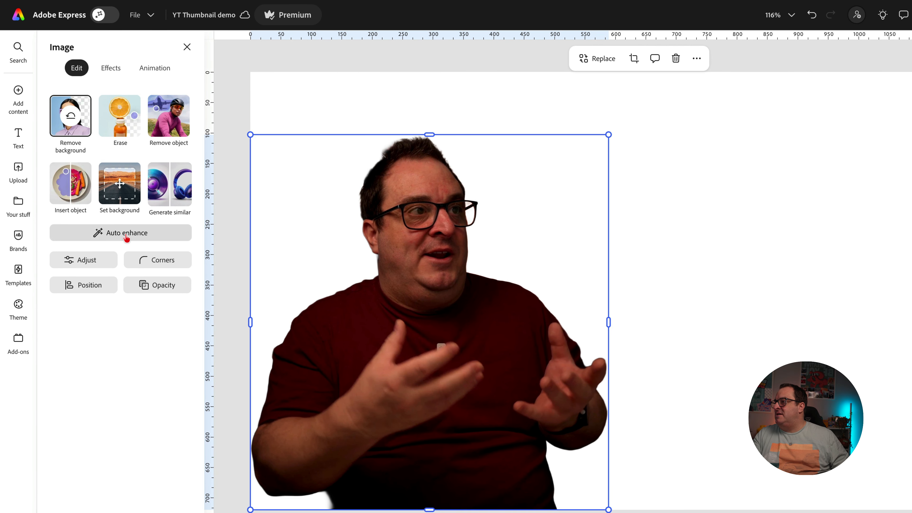
Auto-enhance the cutout of the man on page 1
{"action": "left_click", "coordinate": [136, 238]}
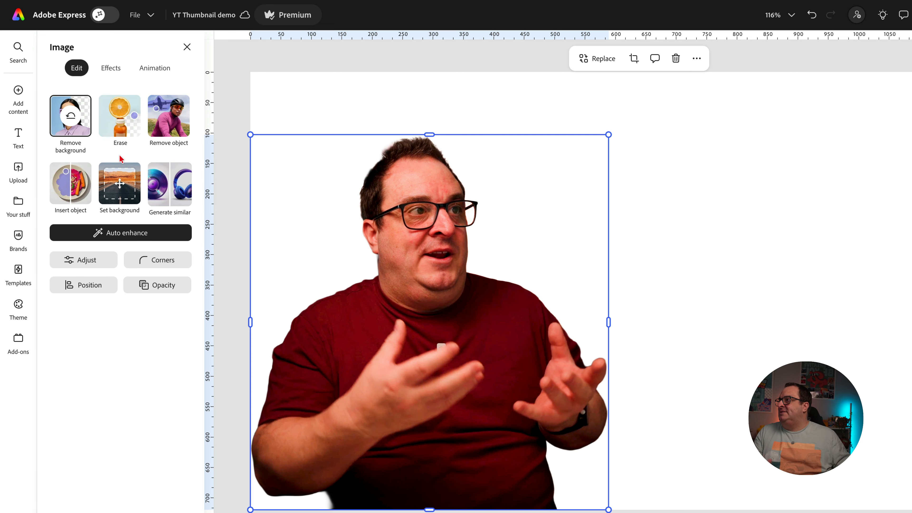
{"action": "left_click", "coordinate": [109, 69]}
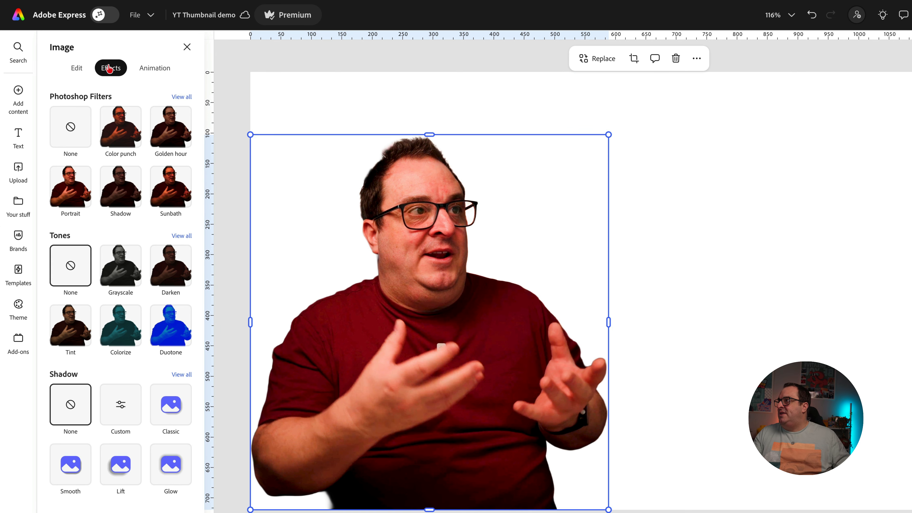
{"action": "left_click", "coordinate": [76, 68]}
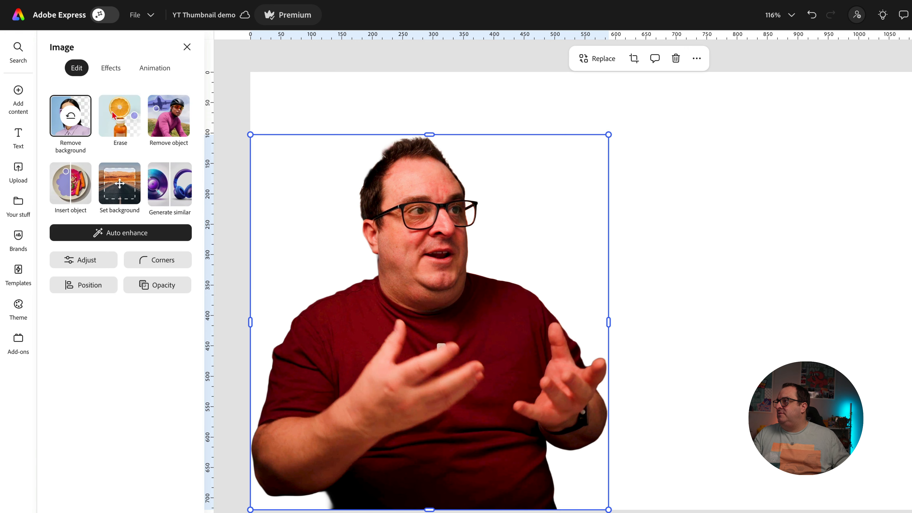
Set the cutout's brightness to 15 and sharpening to 20, and apply the Glow shadow to it
{"action": "left_click", "coordinate": [91, 265]}
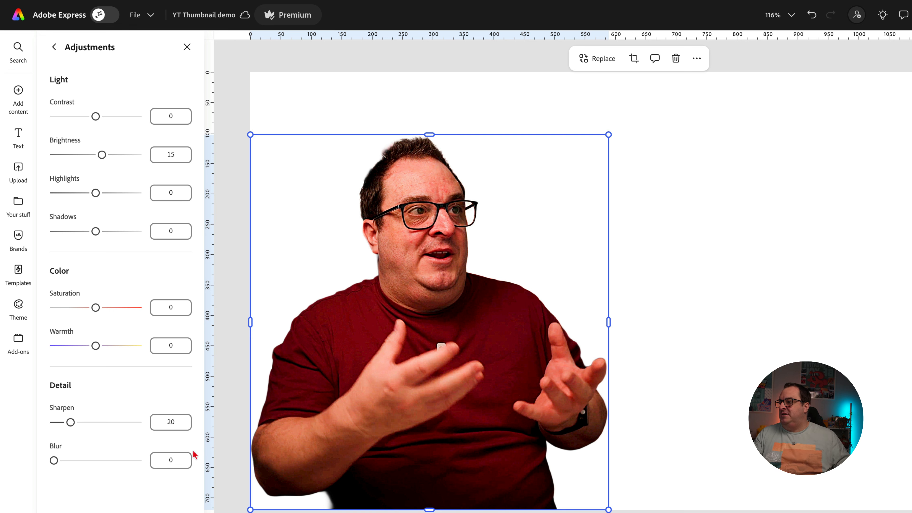
{"action": "left_click", "coordinate": [54, 47]}
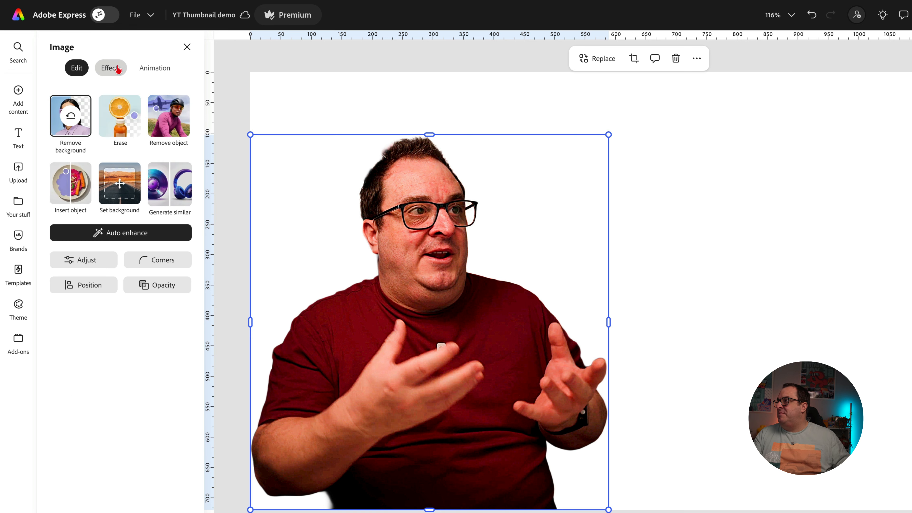
{"action": "left_click", "coordinate": [108, 68]}
{"action": "left_click", "coordinate": [169, 479]}
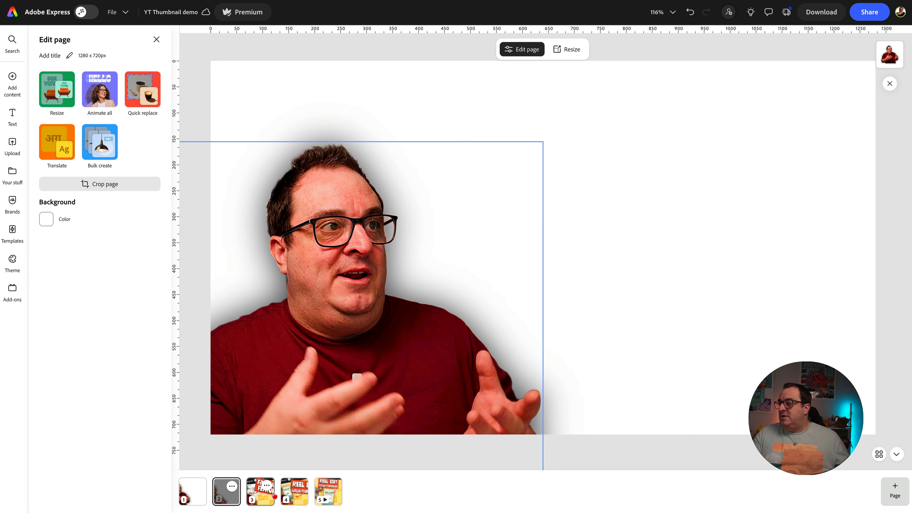
Examine the Favourite Features headline's text effects on page 3 and the Better Content Creators brand kit
{"action": "left_click", "coordinate": [273, 495]}
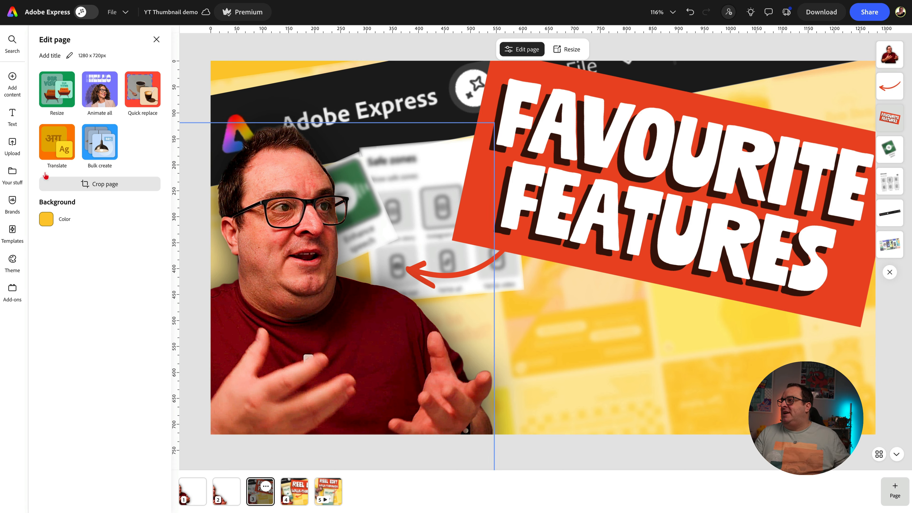
{"action": "left_click", "coordinate": [26, 203]}
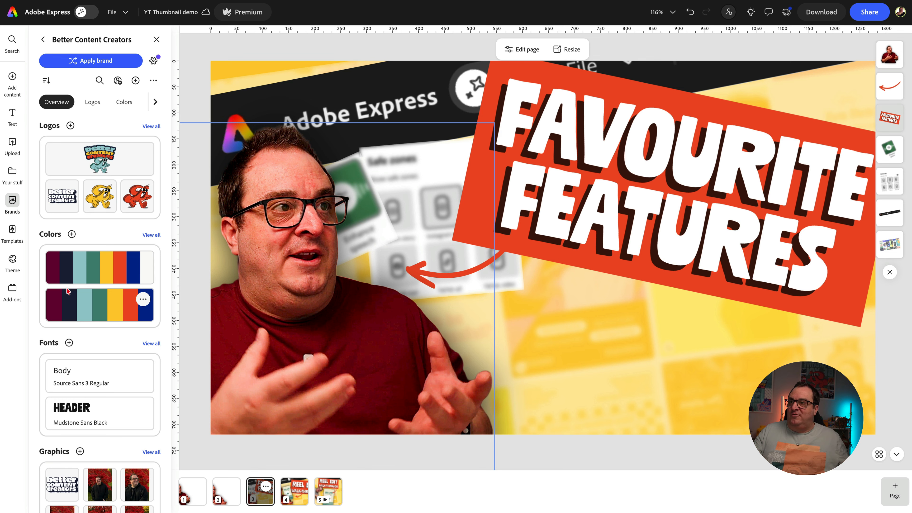
{"action": "left_click", "coordinate": [623, 175]}
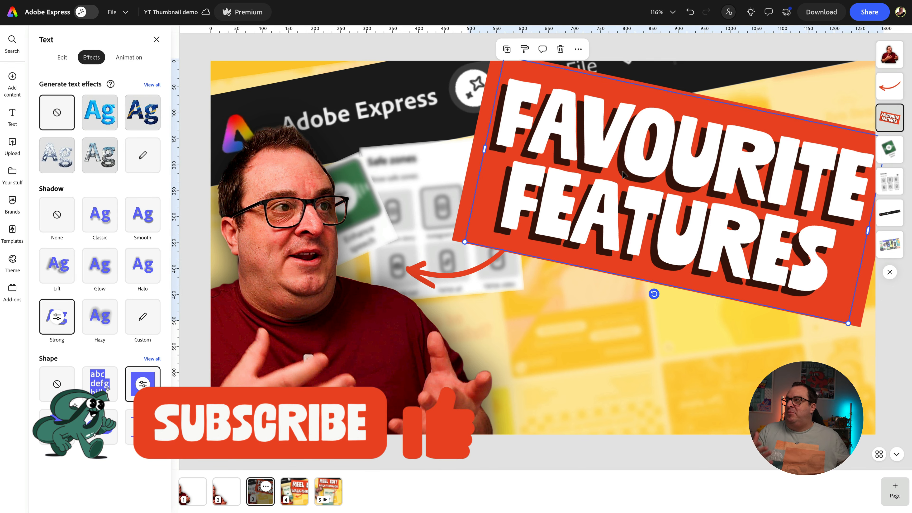
{"action": "left_click", "coordinate": [14, 207]}
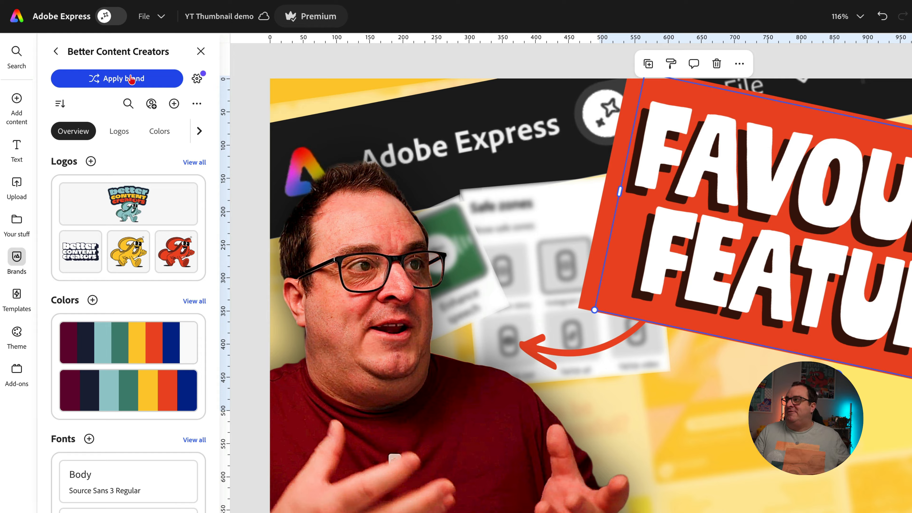
Search the templates for "youtube thumbnail" and browse the designs found
{"action": "left_click", "coordinate": [18, 298]}
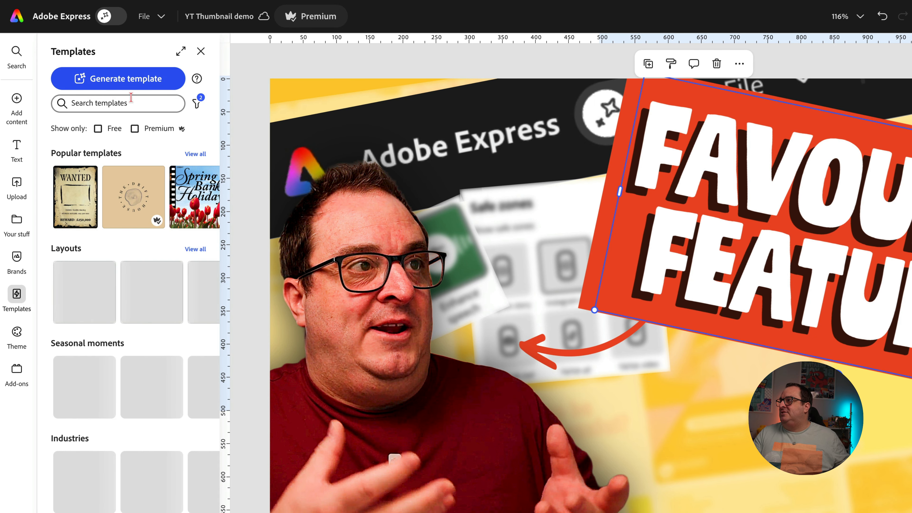
{"action": "left_click", "coordinate": [131, 99]}
{"action": "type", "text": "youtube thumbnail"}
{"action": "key", "text": "Return"}
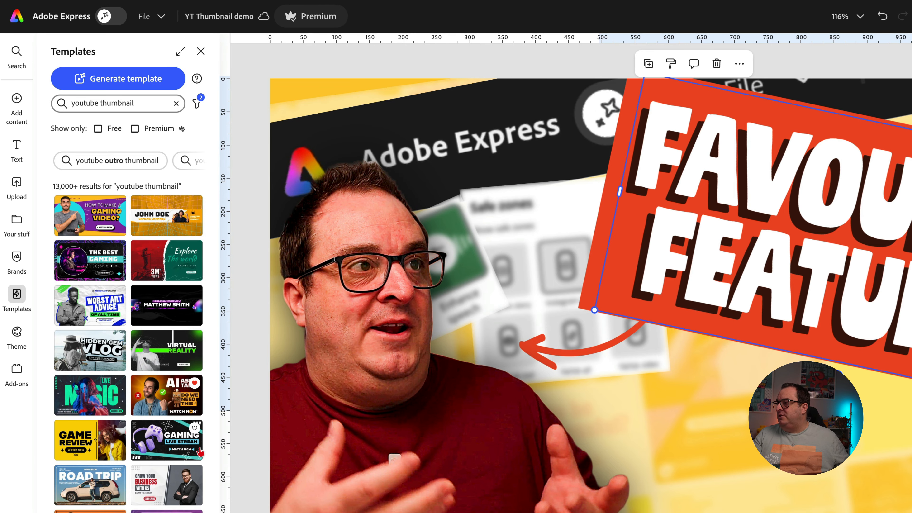
{"action": "scroll", "coordinate": [161, 454], "scroll_direction": "down", "scroll_amount": 5}
{"action": "scroll", "coordinate": [160, 453], "scroll_direction": "down", "scroll_amount": 6}
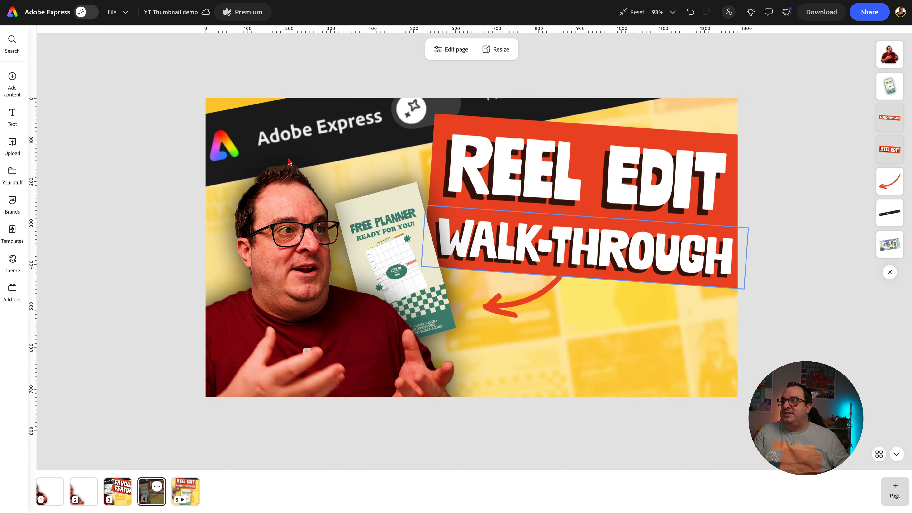
Look through the recommended resize formats for the Reel Edit Walk-through thumbnail, with Instagram story selected
{"action": "left_click", "coordinate": [500, 49]}
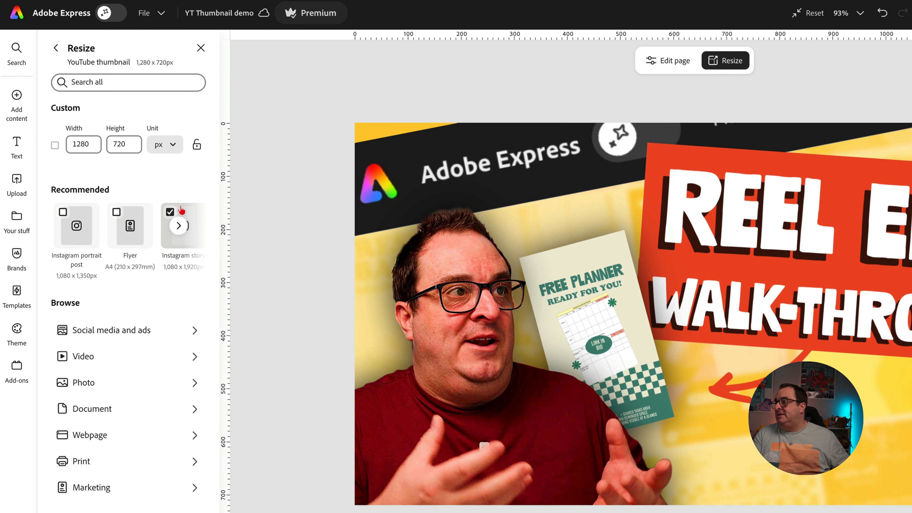
{"action": "left_click", "coordinate": [179, 226]}
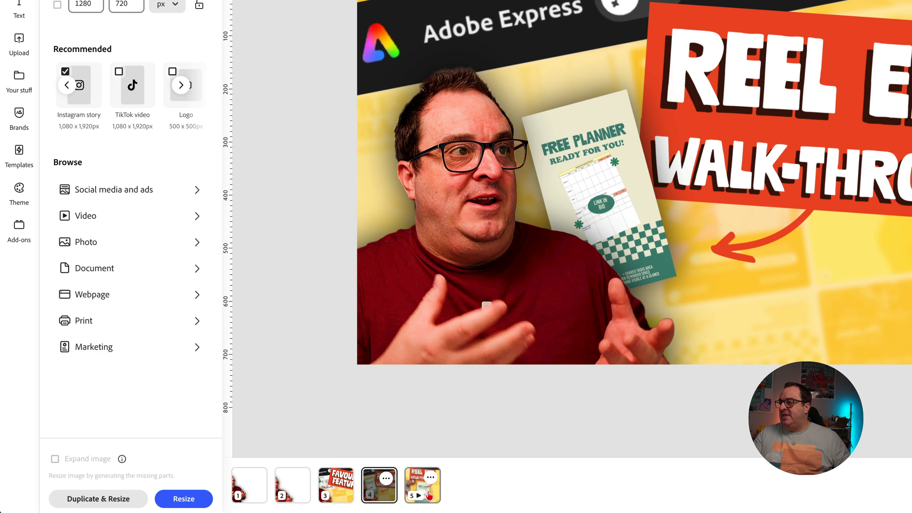
Check the planner image's animation on vertical page 5, play the page, and open the sharing options
{"action": "left_click", "coordinate": [429, 495]}
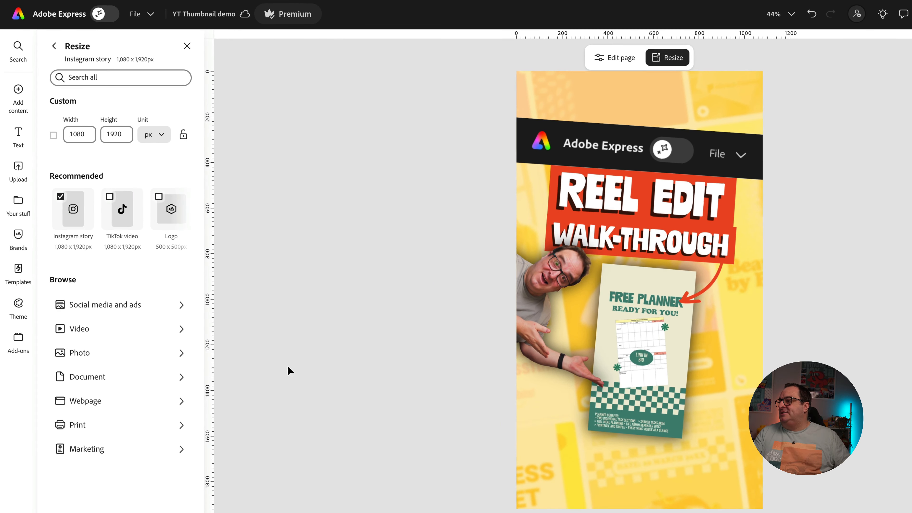
{"action": "left_click", "coordinate": [340, 345]}
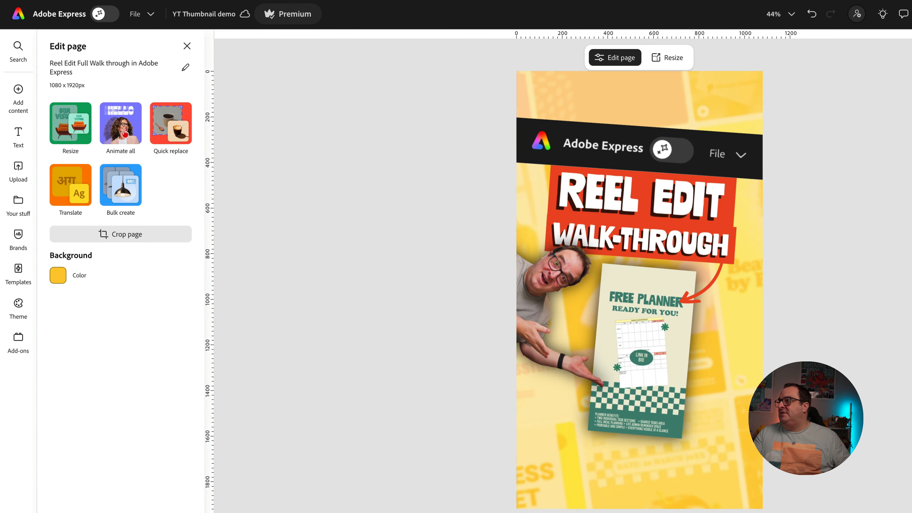
{"action": "left_click", "coordinate": [661, 308]}
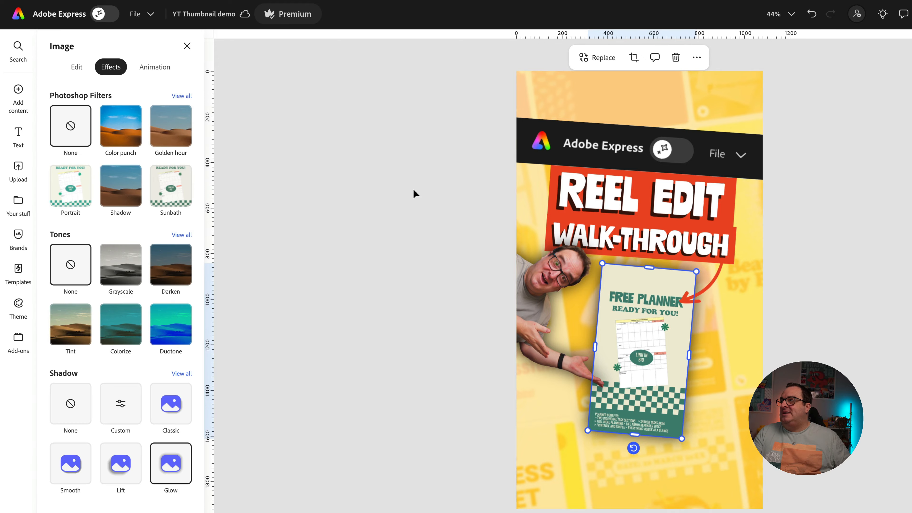
{"action": "left_click", "coordinate": [155, 66]}
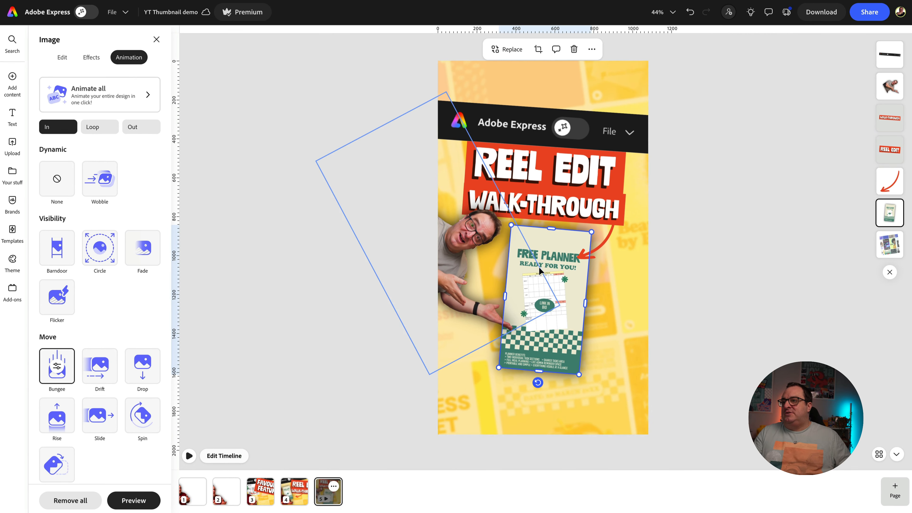
{"action": "left_click", "coordinate": [189, 455]}
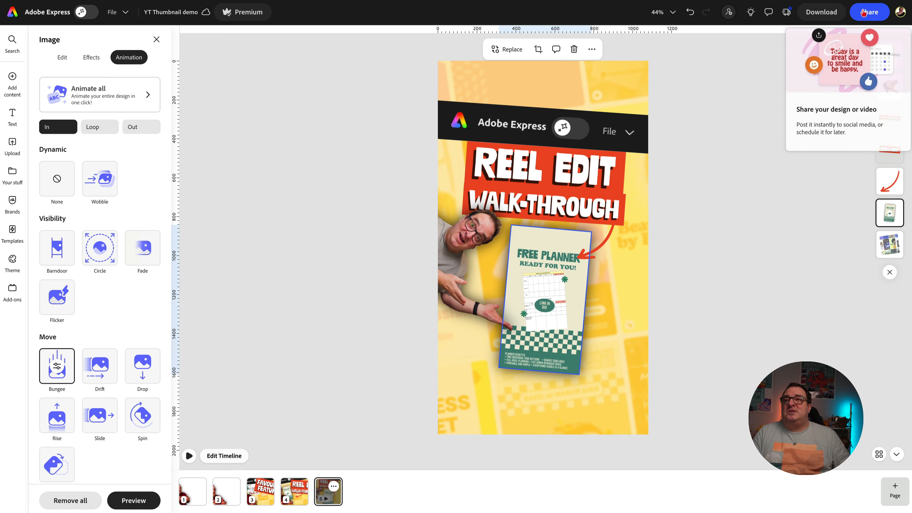
{"action": "left_click", "coordinate": [864, 14]}
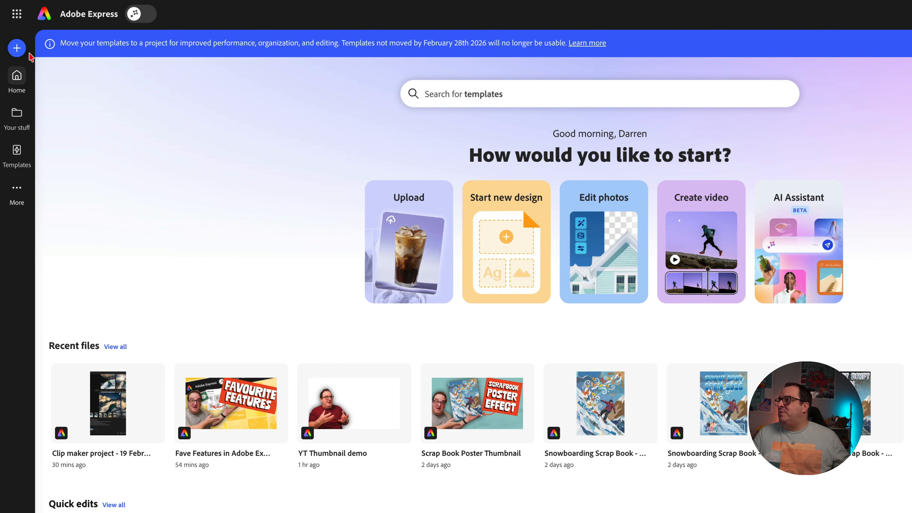
Search the new-project options for "clip" and start Clip maker
{"action": "left_click", "coordinate": [17, 49]}
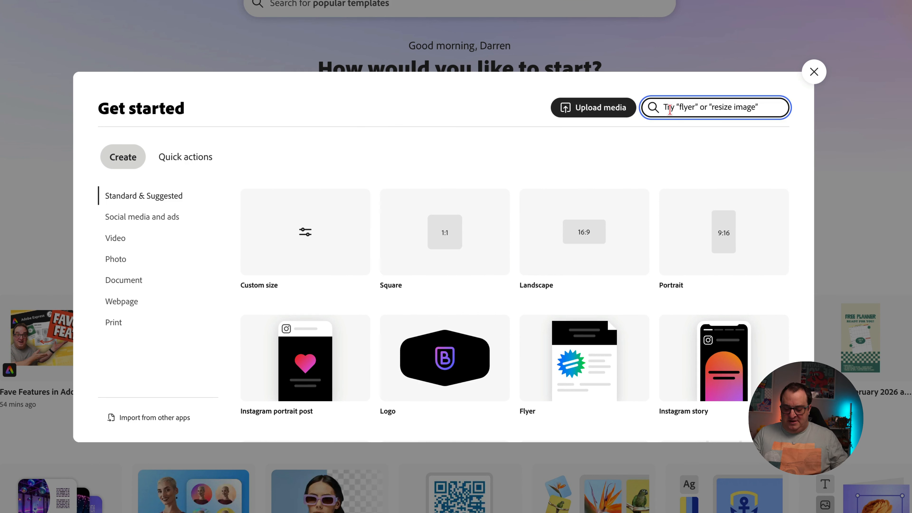
{"action": "type", "text": "clip"}
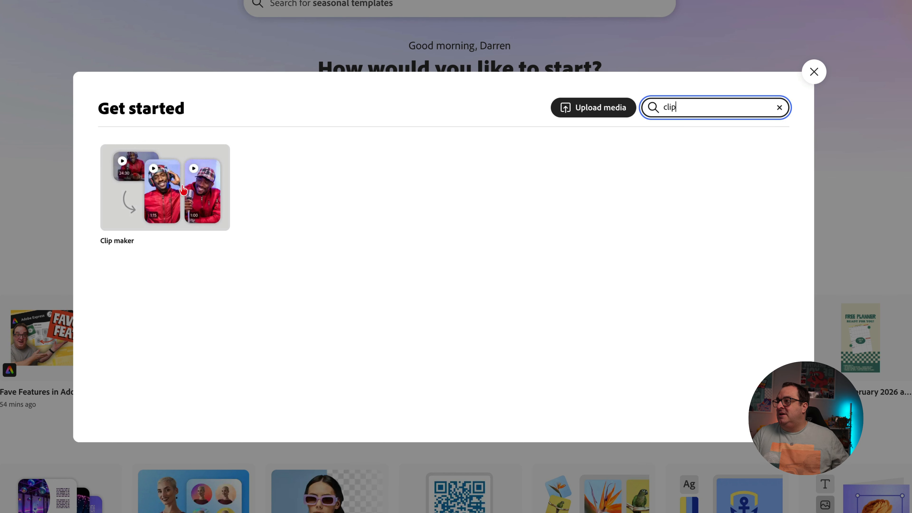
{"action": "left_click", "coordinate": [192, 194]}
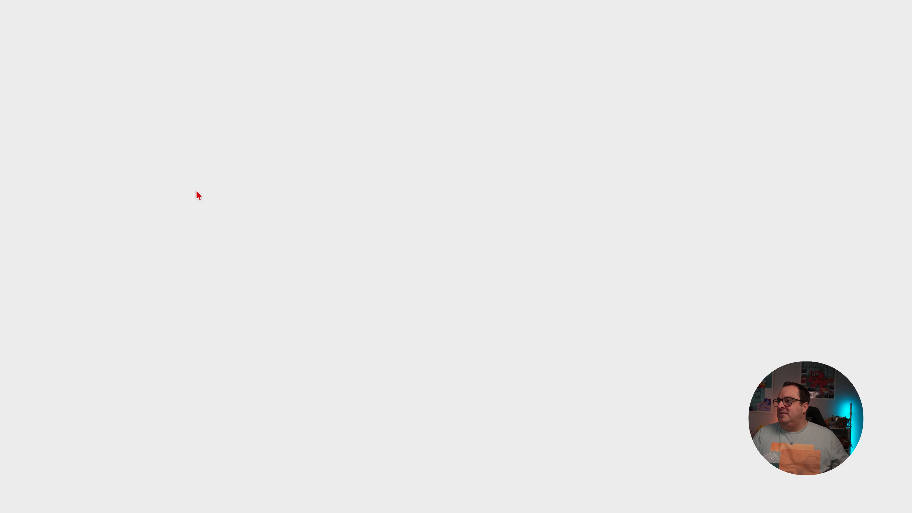